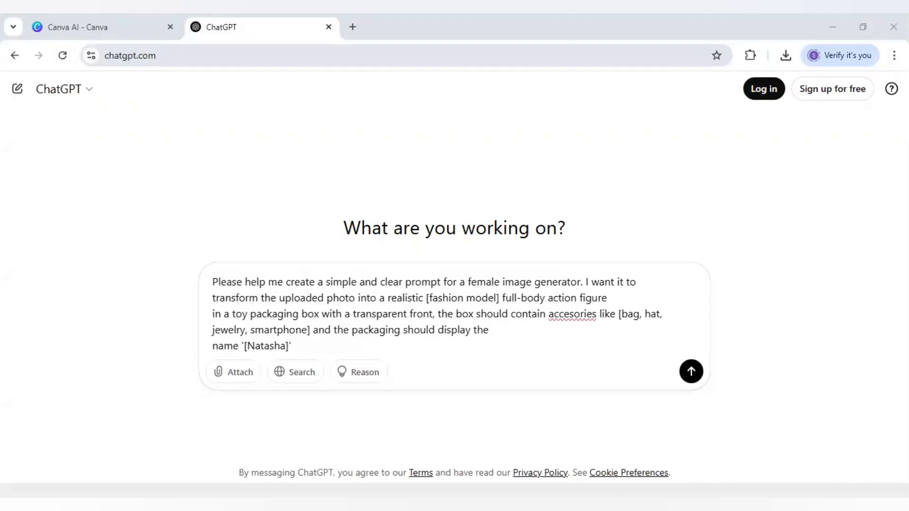
Step: Send the request to ChatGPT and select the returned Natasha action-figure image prompt to copy
{"action": "left_click", "coordinate": [309, 330]}
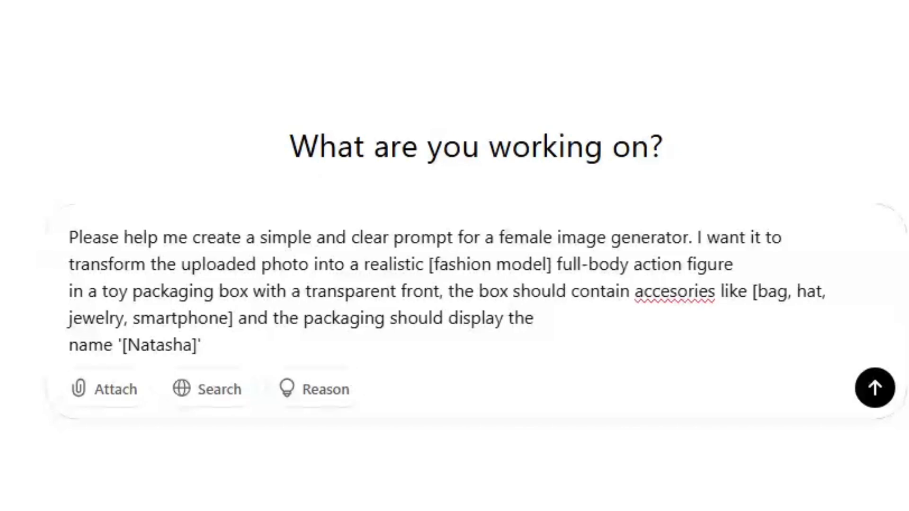
{"action": "left_click", "coordinate": [232, 317]}
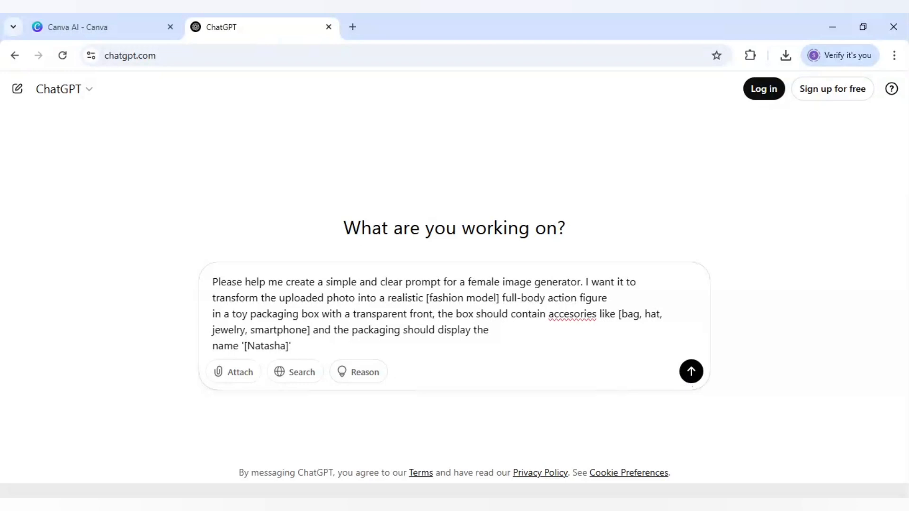
{"action": "left_click", "coordinate": [698, 372]}
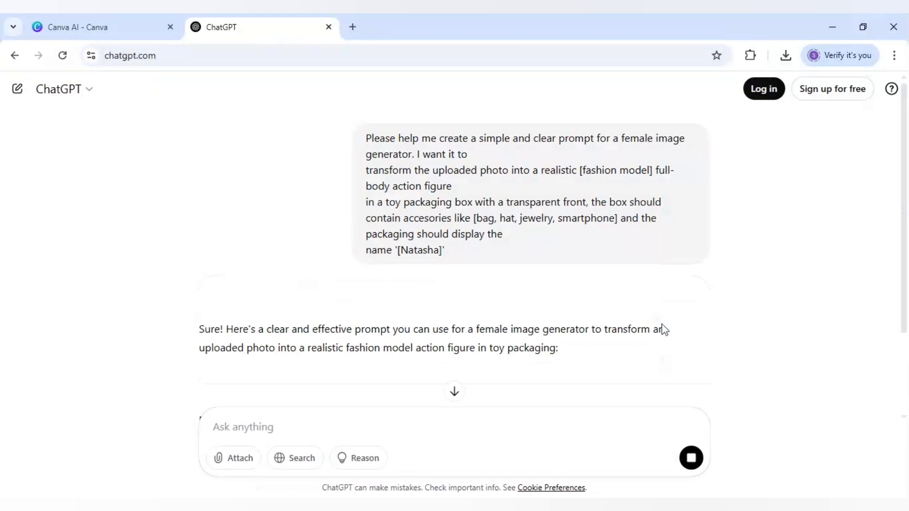
{"action": "scroll", "coordinate": [364, 292], "scroll_direction": "down", "scroll_amount": 3}
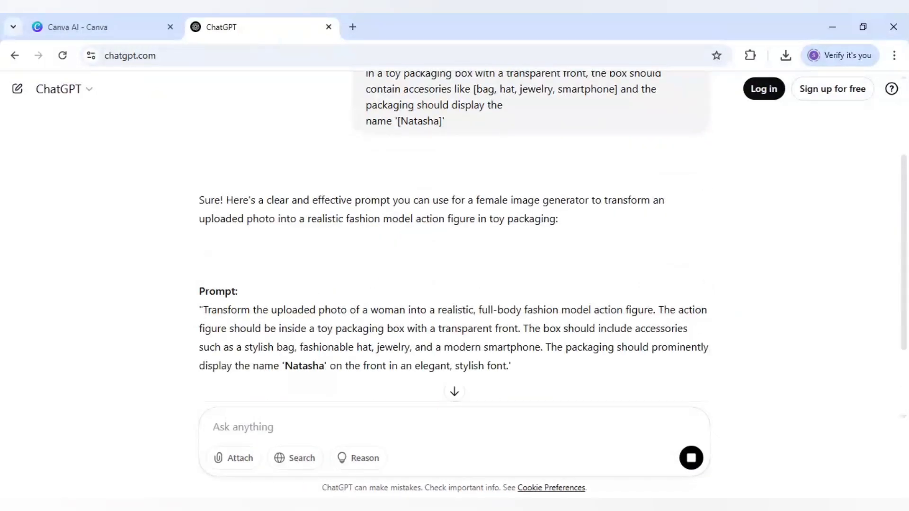
{"action": "scroll", "coordinate": [370, 281], "scroll_direction": "down", "scroll_amount": 3}
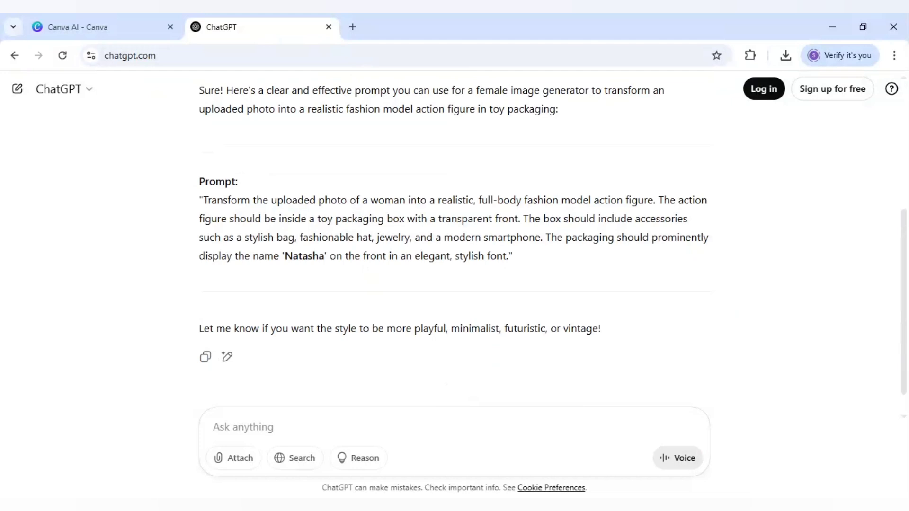
{"action": "left_click_drag", "start_coordinate": [202, 200], "coordinate": [509, 256]}
Step: Open Canva AI's Create an image mode from the Canva home page
{"action": "left_click", "coordinate": [99, 27]}
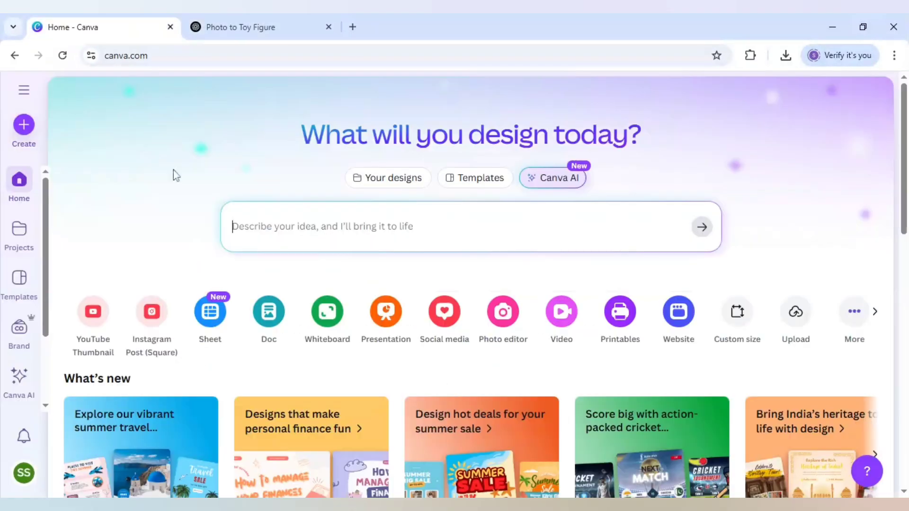
{"action": "left_click", "coordinate": [554, 179]}
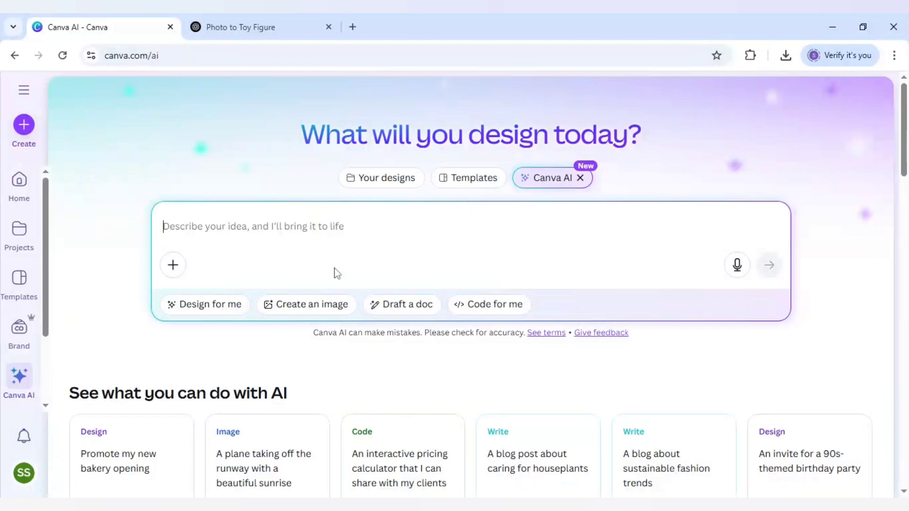
{"action": "left_click", "coordinate": [317, 307]}
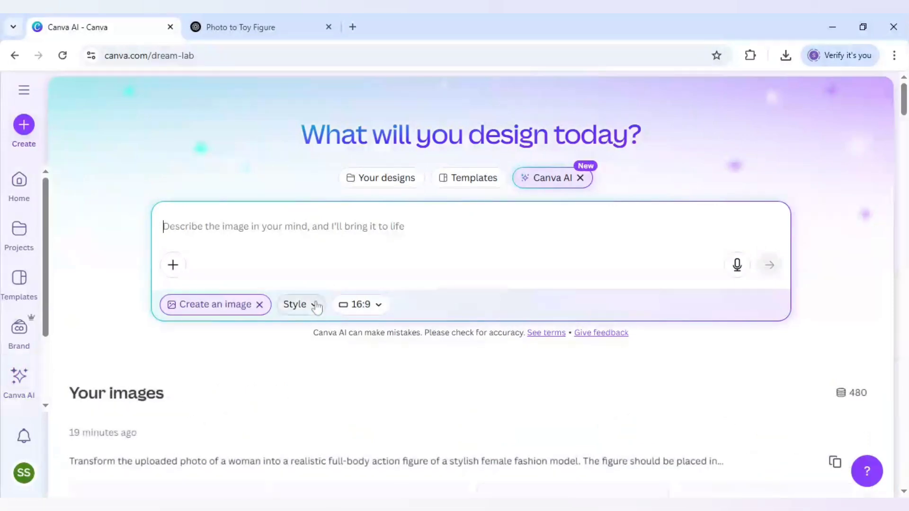
Step: Choose Smart style and 3:4 ratio, then paste the Natasha action-figure prompt
{"action": "left_click", "coordinate": [304, 307]}
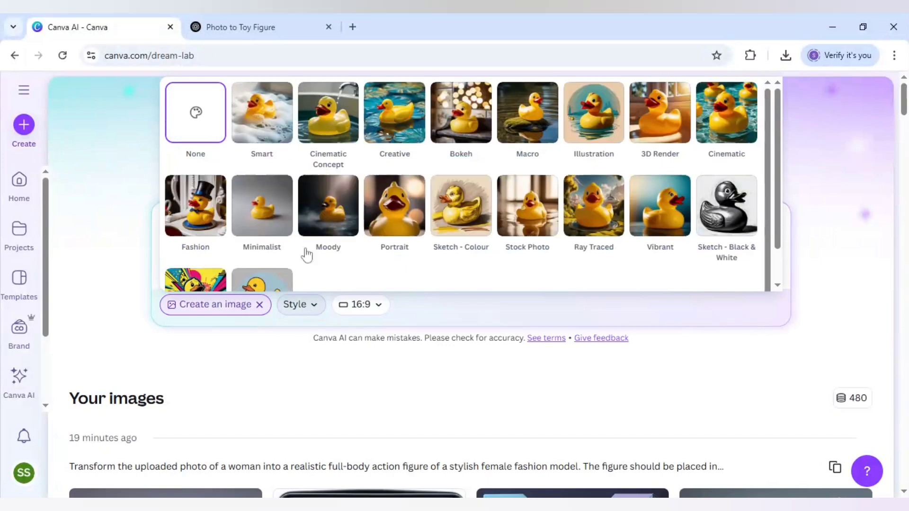
{"action": "left_click", "coordinate": [283, 136]}
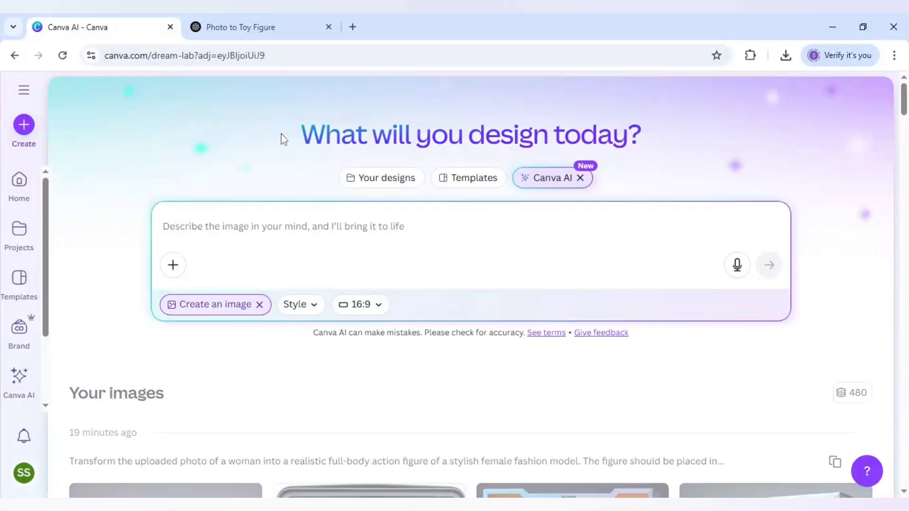
{"action": "left_click", "coordinate": [369, 307]}
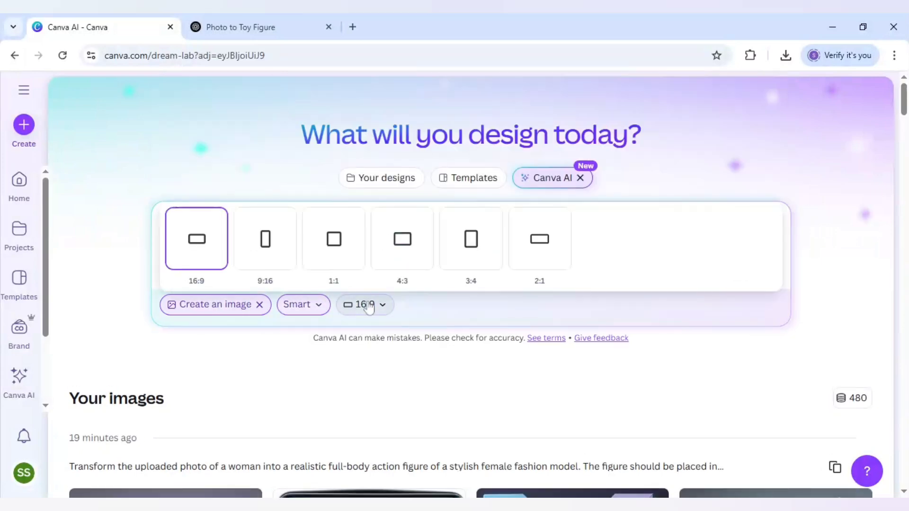
{"action": "left_click", "coordinate": [470, 239]}
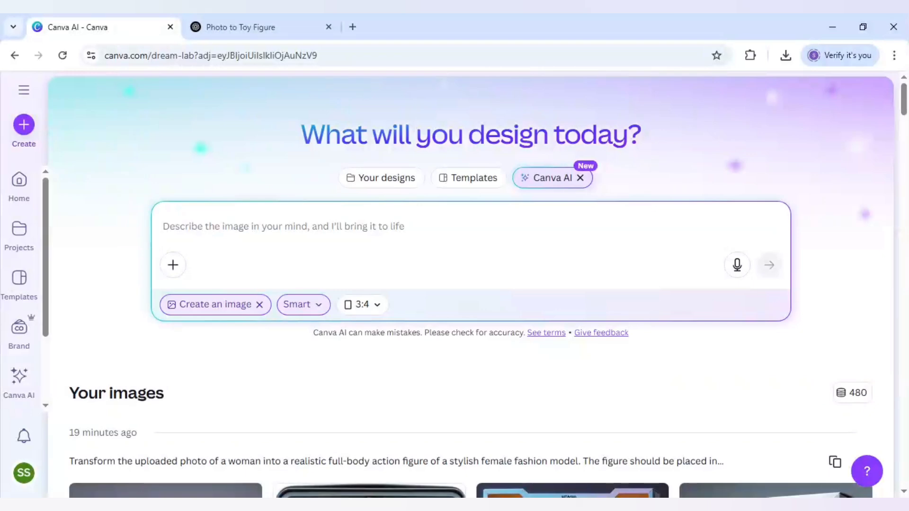
{"action": "type", "text": "Transform the uploaded photo of a woman into a realistic, full-body fashion model action figure. The action figure should be inside a toy packaging box with a transparent front. The box should include accessories such as a stylish bag, fashionable hat, jewelry, and a modern smartphone. The packaging should prominently display the name 'Natasha' on the front in an elegant, stylish font."}
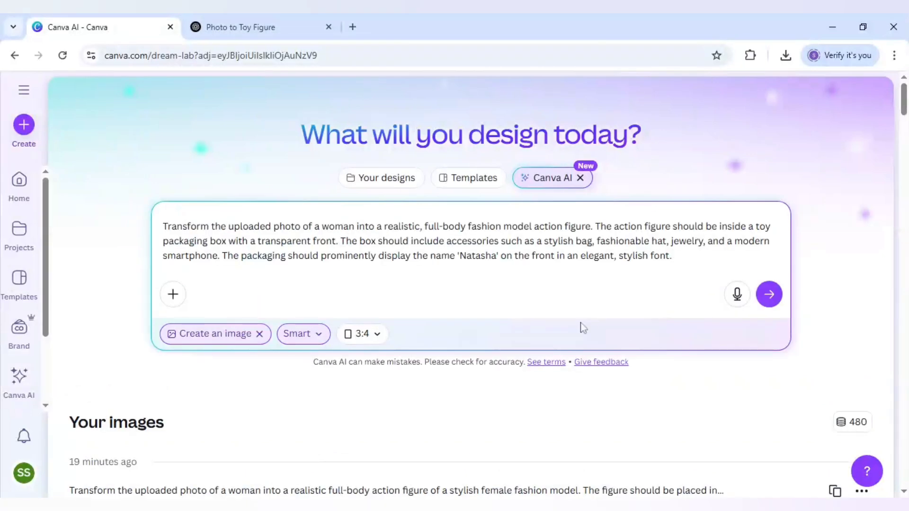
Step: Submit the prompt to generate four Natasha toy-box figure images
{"action": "left_click", "coordinate": [770, 295]}
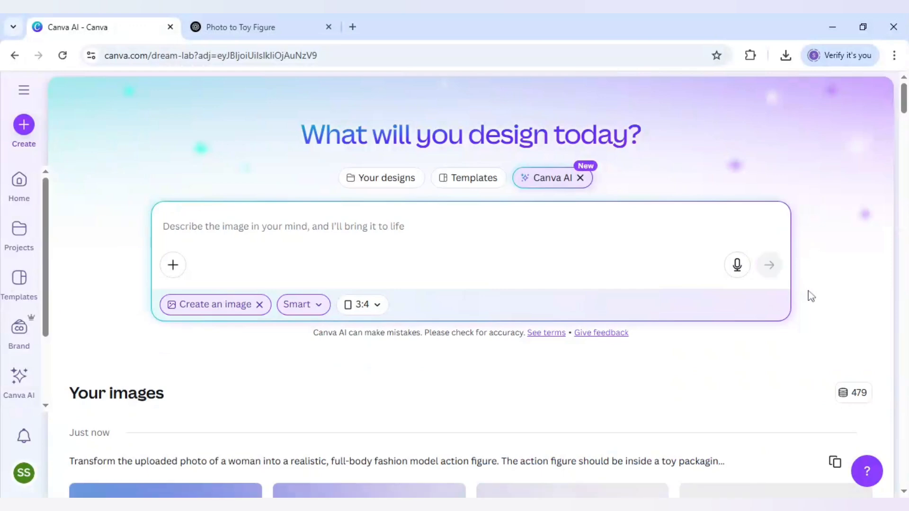
{"action": "scroll", "coordinate": [757, 293], "scroll_direction": "down", "scroll_amount": 3}
{"action": "scroll", "coordinate": [685, 284], "scroll_direction": "down", "scroll_amount": 1}
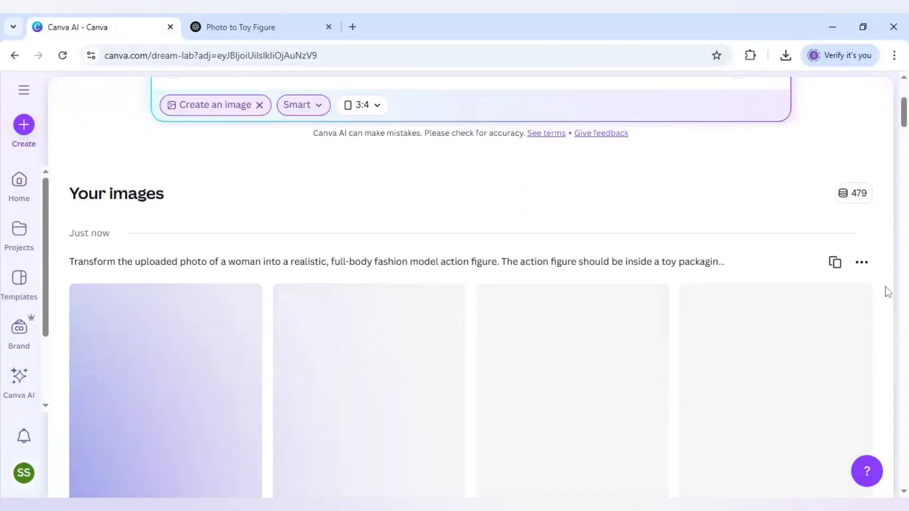
{"action": "scroll", "coordinate": [887, 292], "scroll_direction": "down", "scroll_amount": 1}
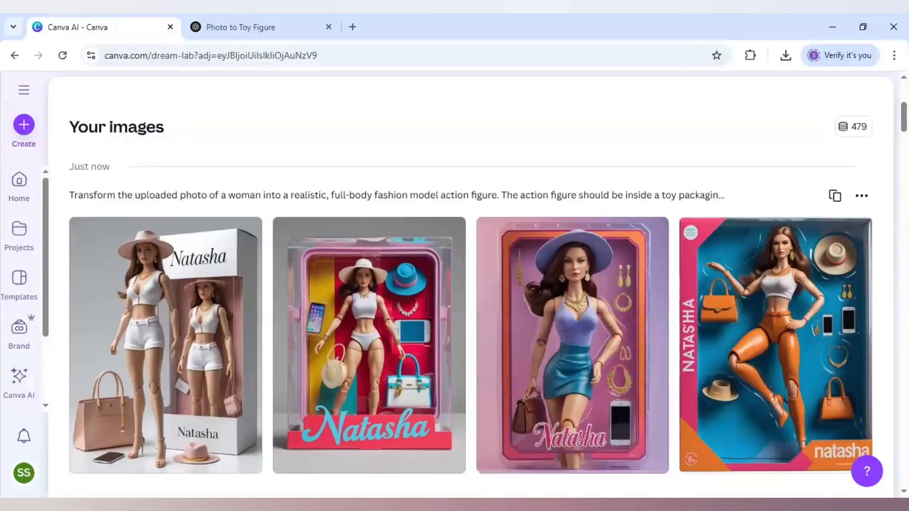
{"action": "scroll", "coordinate": [886, 288], "scroll_direction": "down", "scroll_amount": 1}
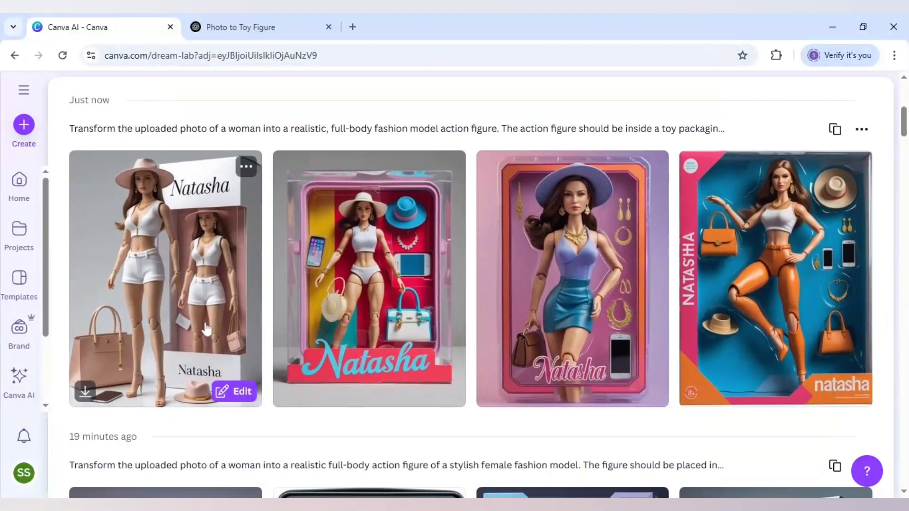
Step: Download the white-outfit figure from an earlier batch in Your images, then go to AI Face Swap
{"action": "scroll", "coordinate": [886, 334], "scroll_direction": "down", "scroll_amount": 2}
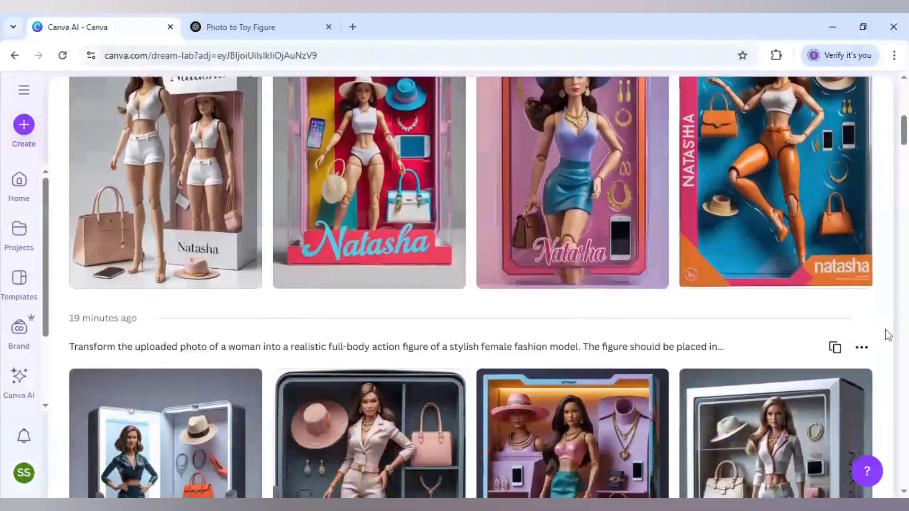
{"action": "scroll", "coordinate": [888, 334], "scroll_direction": "down", "scroll_amount": 4}
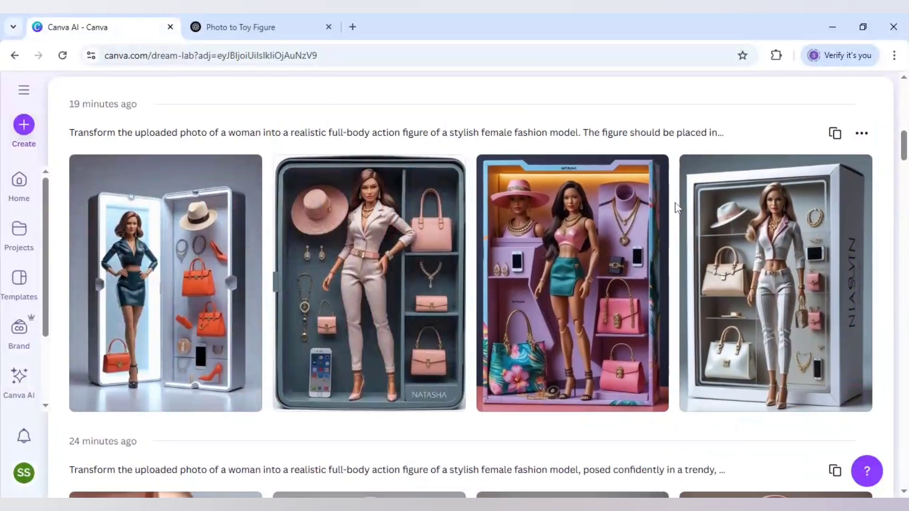
{"action": "scroll", "coordinate": [677, 208], "scroll_direction": "down", "scroll_amount": 12}
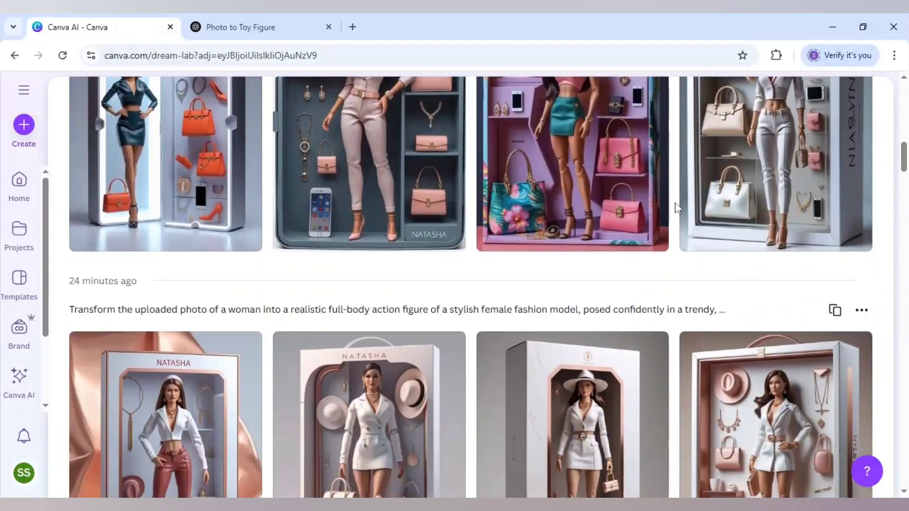
{"action": "scroll", "coordinate": [677, 208], "scroll_direction": "down", "scroll_amount": 2}
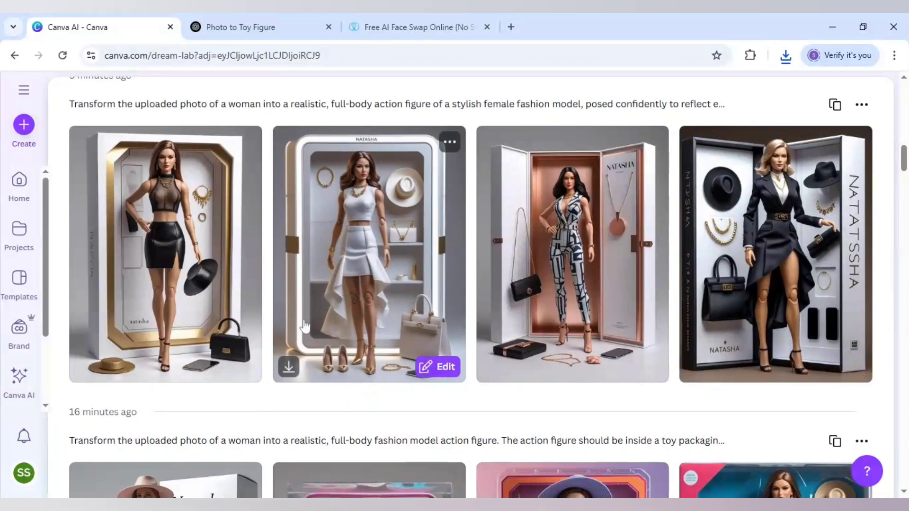
{"action": "left_click", "coordinate": [290, 366]}
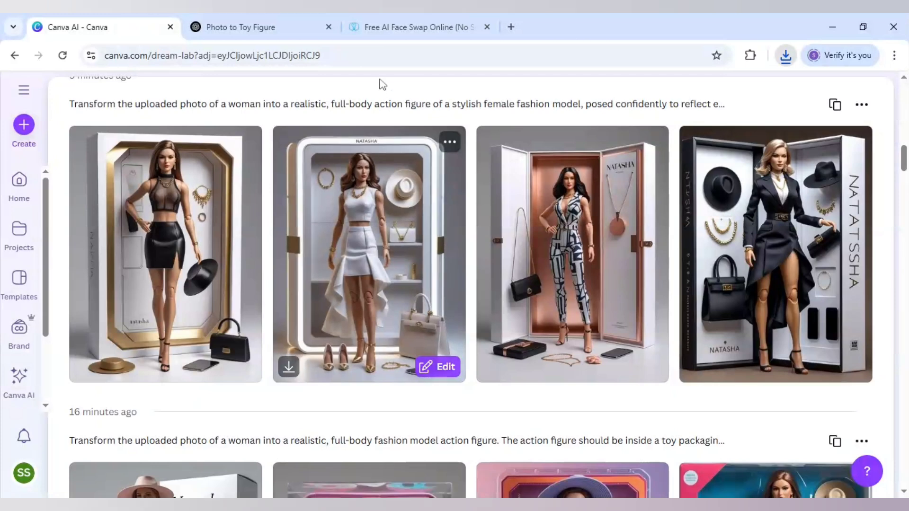
{"action": "left_click", "coordinate": [406, 29]}
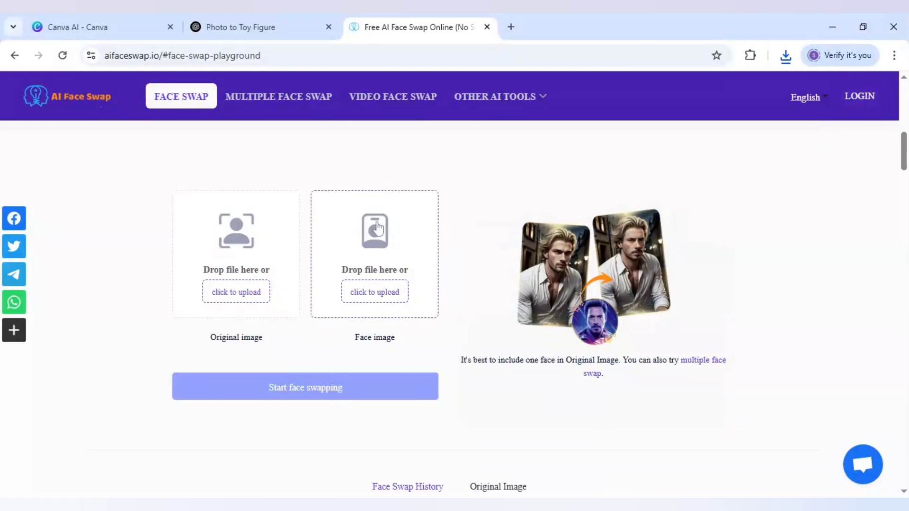
Step: Upload the white-outfit toy-figure as Original image and the woman's portrait as Face image
{"action": "left_click", "coordinate": [243, 296]}
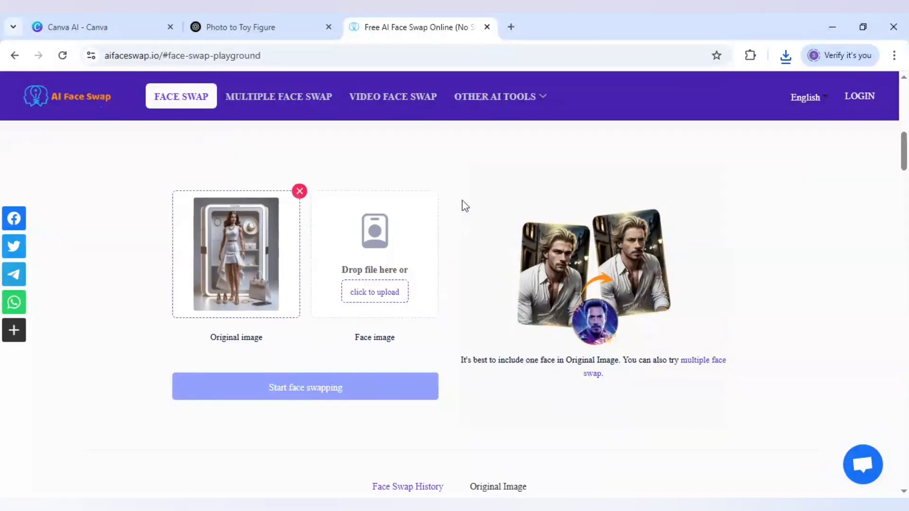
{"action": "left_click", "coordinate": [392, 294]}
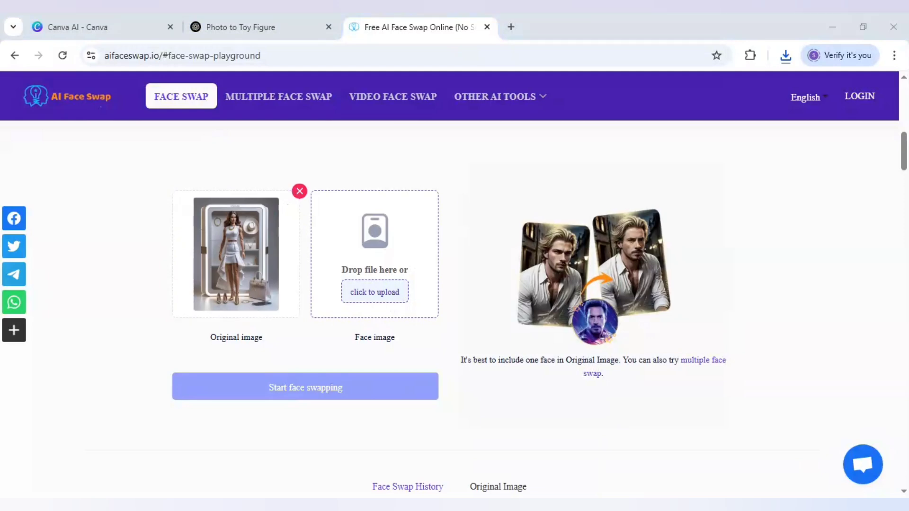
{"action": "key", "text": "Return"}
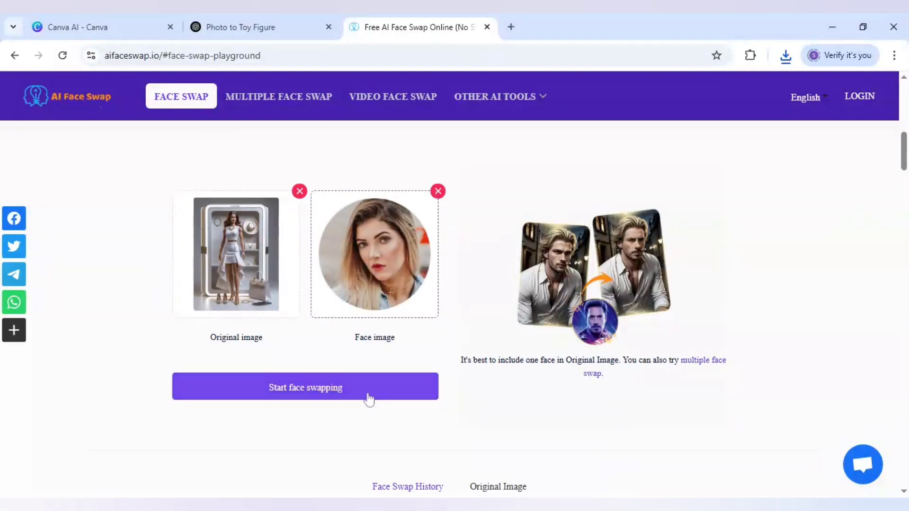
Step: Swap the portrait's face onto the boxed white-outfit figure and download the result
{"action": "left_click", "coordinate": [298, 391]}
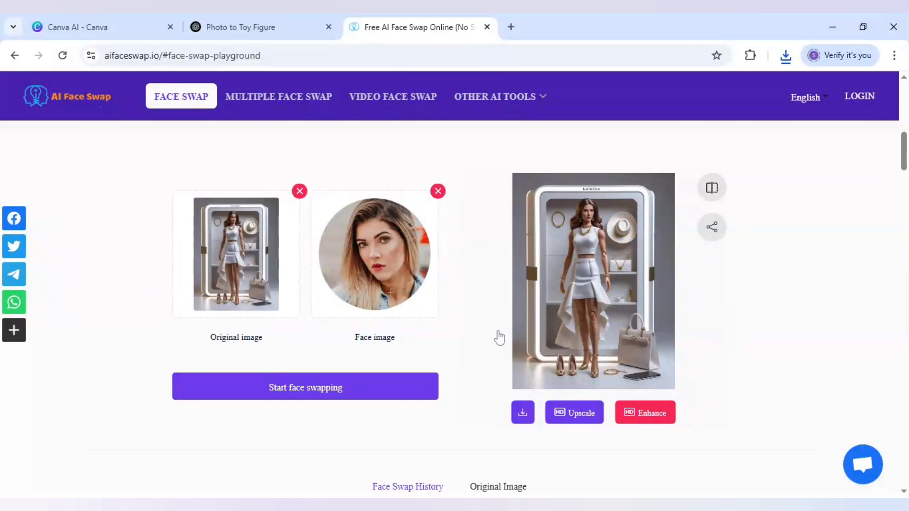
{"action": "left_click", "coordinate": [524, 416]}
{"action": "left_click", "coordinate": [810, 240]}
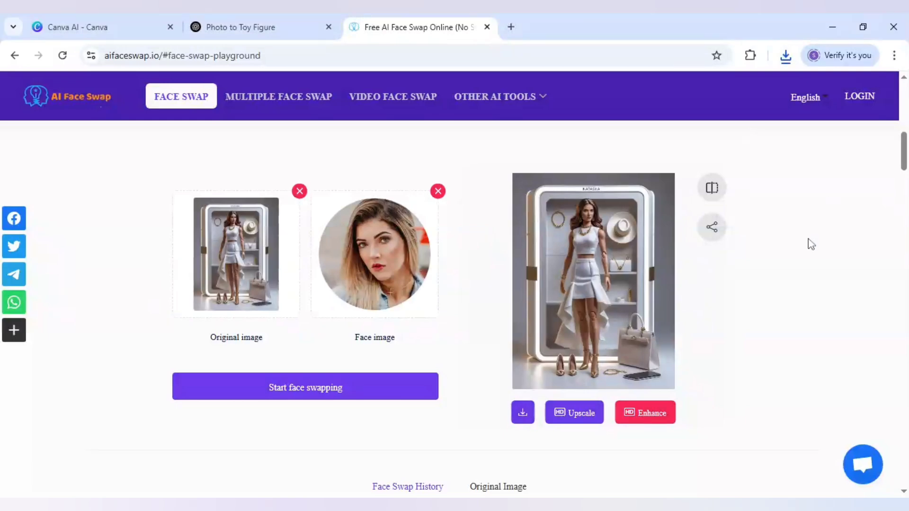